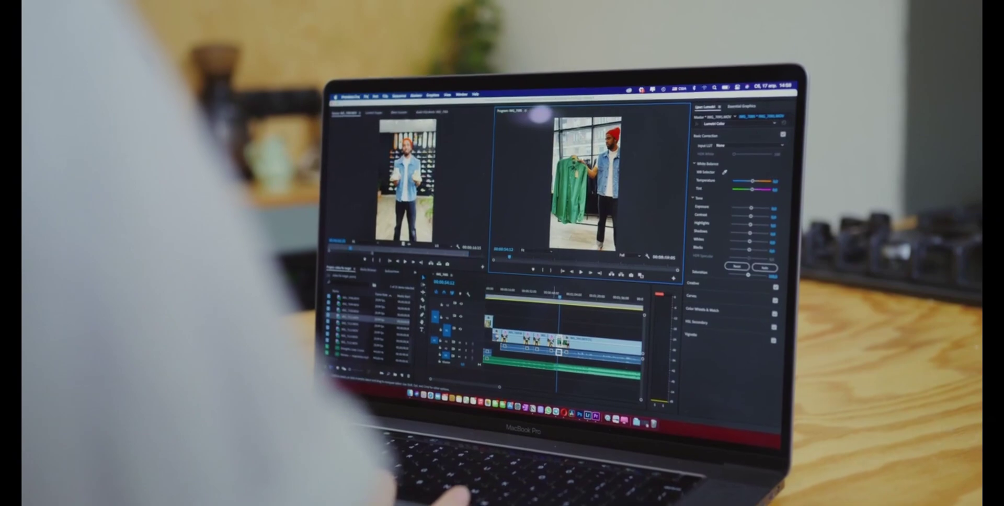
Step: Cut the clip out of the Premiere timeline, leaving a gap, and trim the following clip's start
click(575, 313)
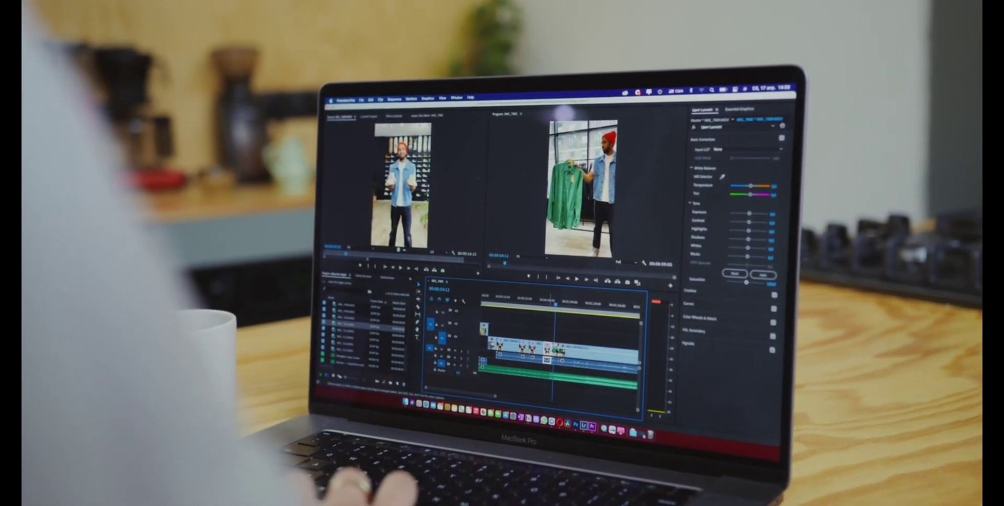
right_click(546, 355)
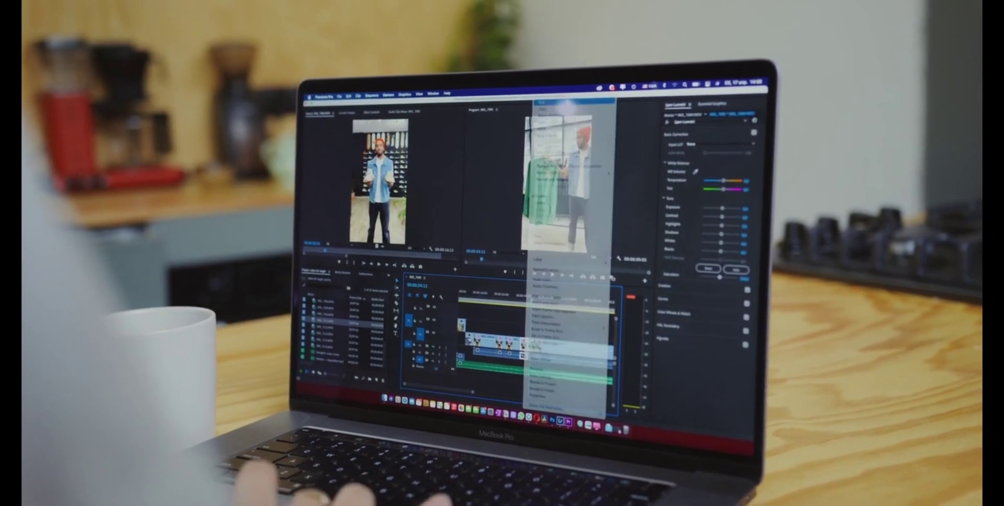
click(542, 103)
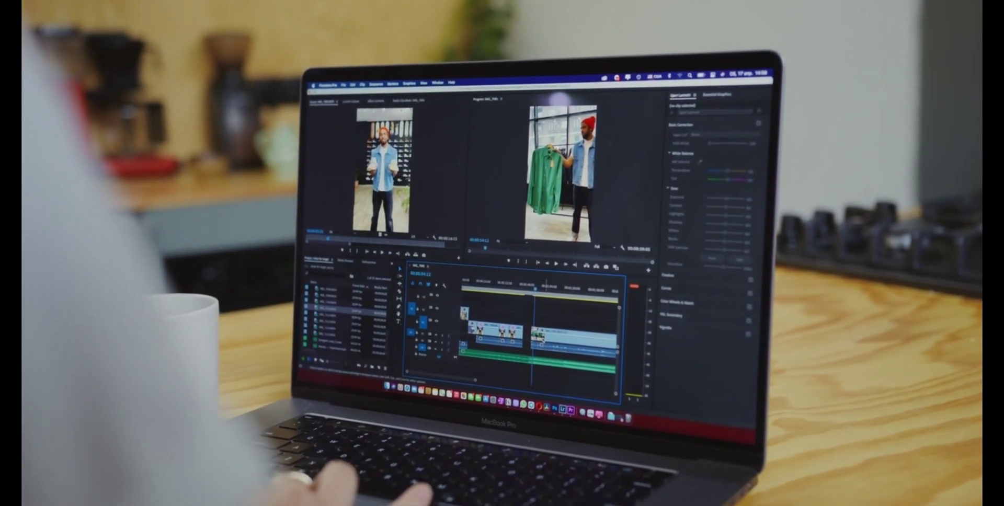
drag(527, 336, 524, 336)
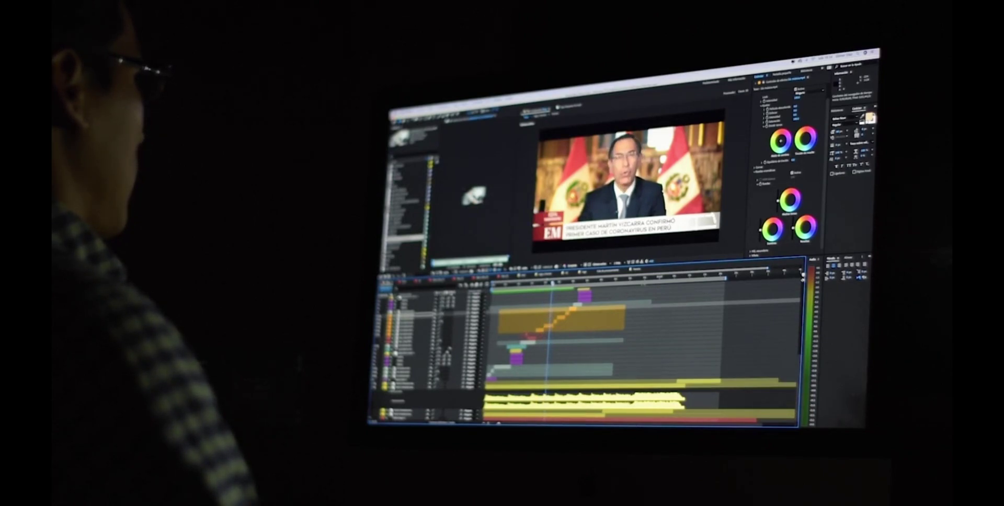
Step: Zoom the Premiere timeline in around the playhead and scroll back in time
key(equal)
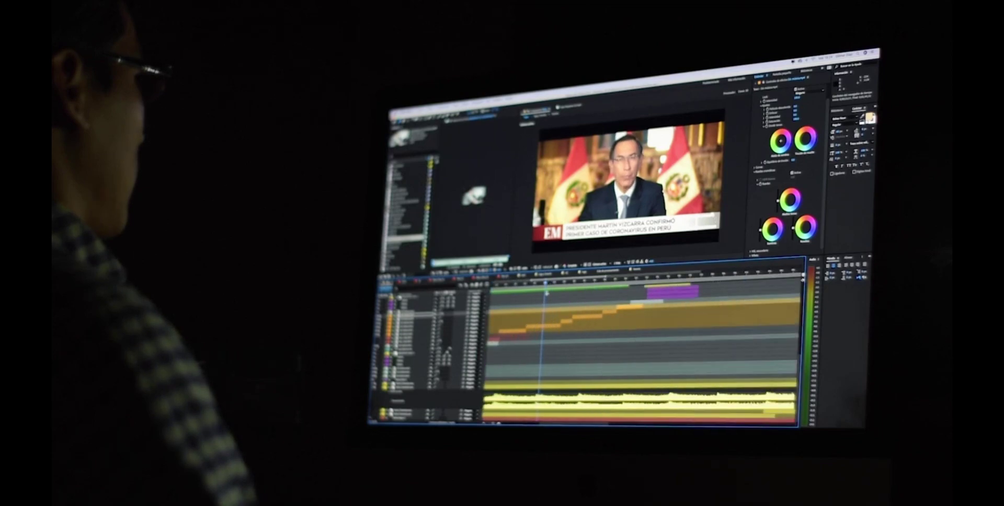
scroll(544, 296, left, 3)
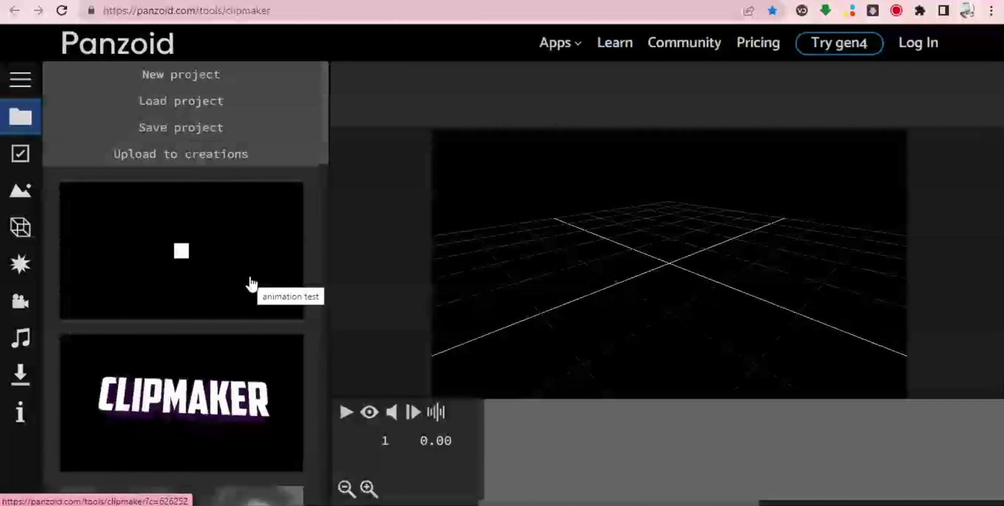
Step: Open the Cinematic DR1FTA Intro template from the project list in a new tab and switch to it
scroll(251, 282, down, 12)
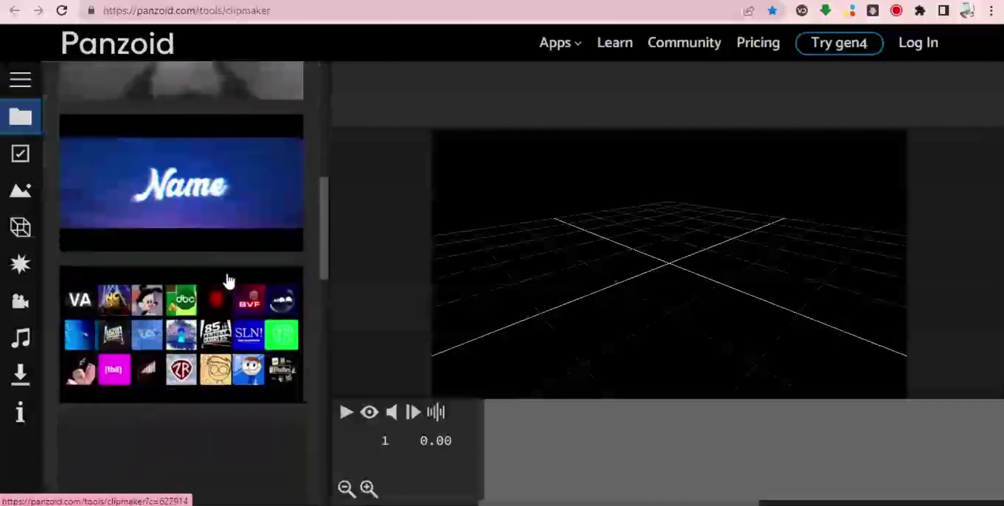
scroll(229, 281, down, 2)
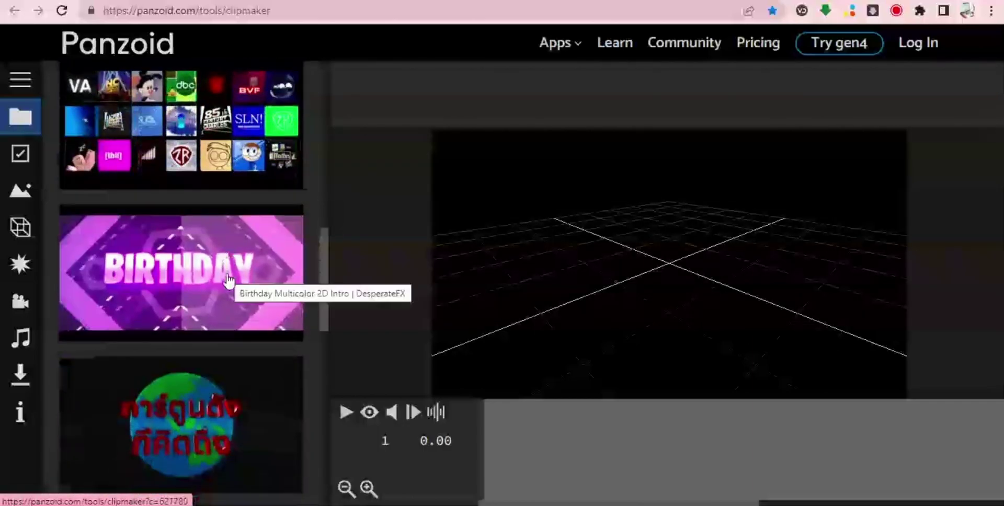
scroll(229, 281, down, 5)
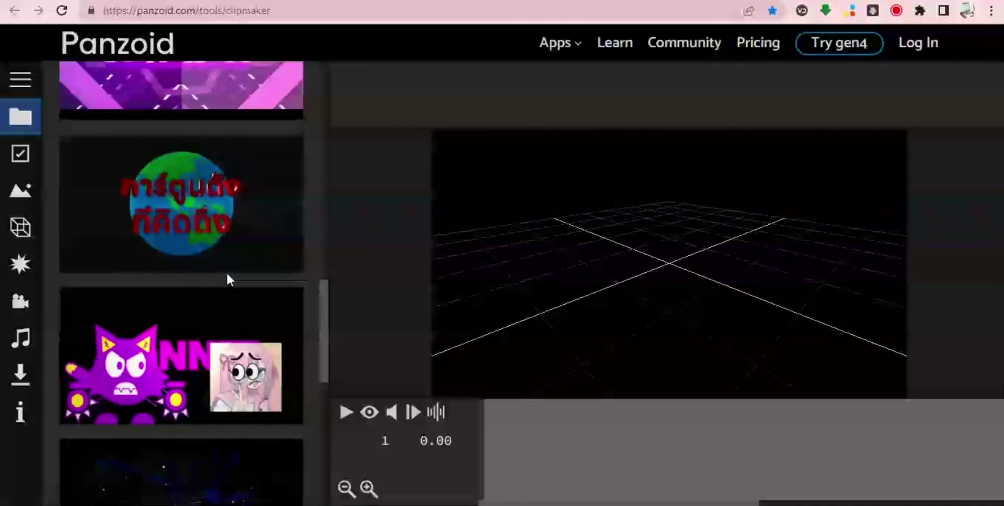
scroll(227, 271, up, 14)
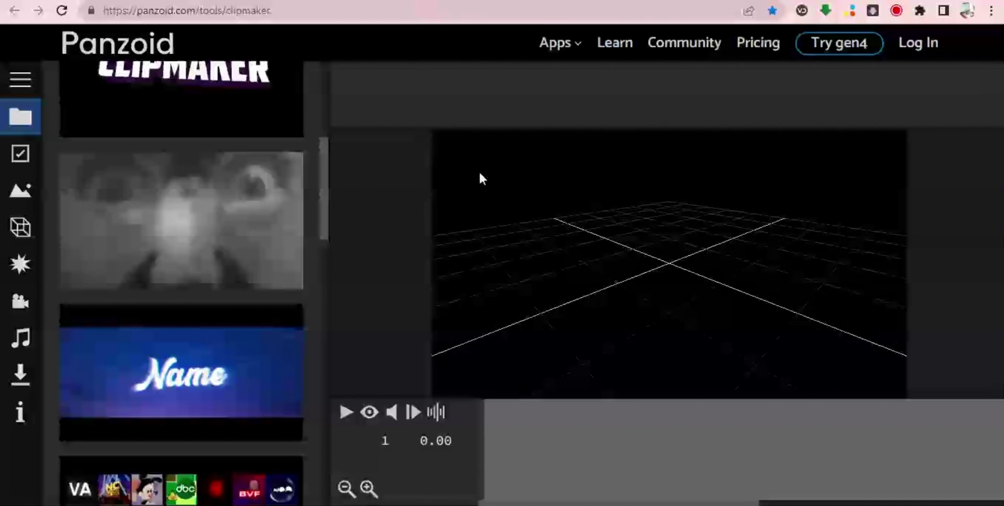
scroll(192, 255, down, 15)
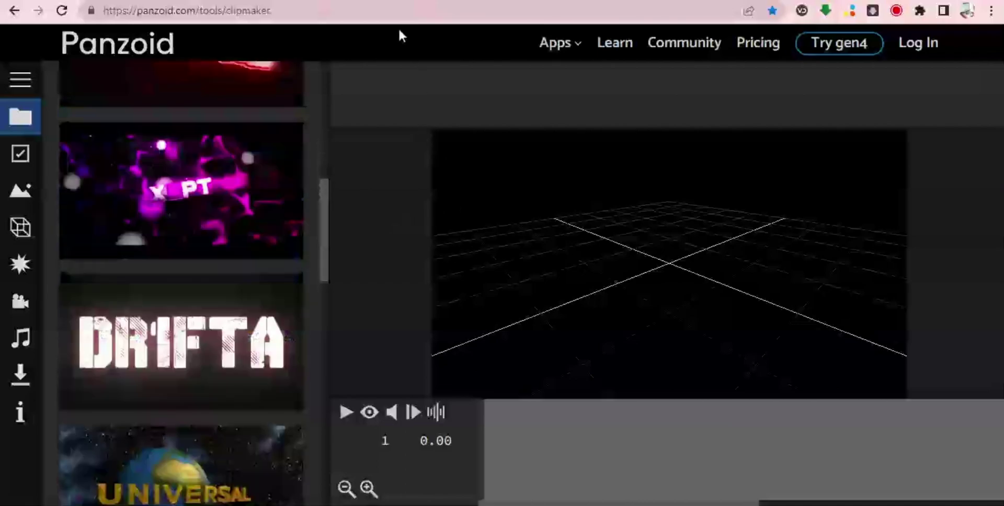
scroll(203, 259, down, 3)
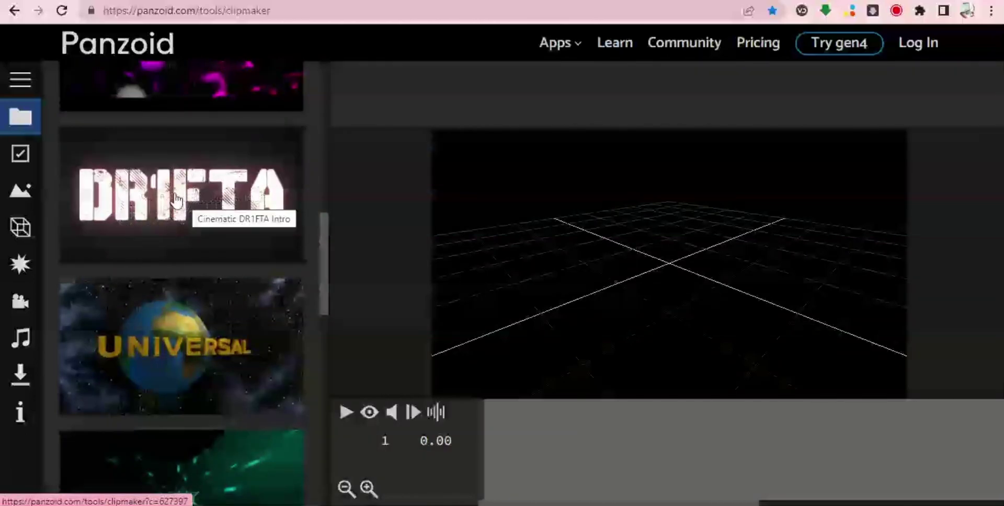
scroll(178, 201, up, 2)
scroll(186, 195, down, 2)
right_click(137, 176)
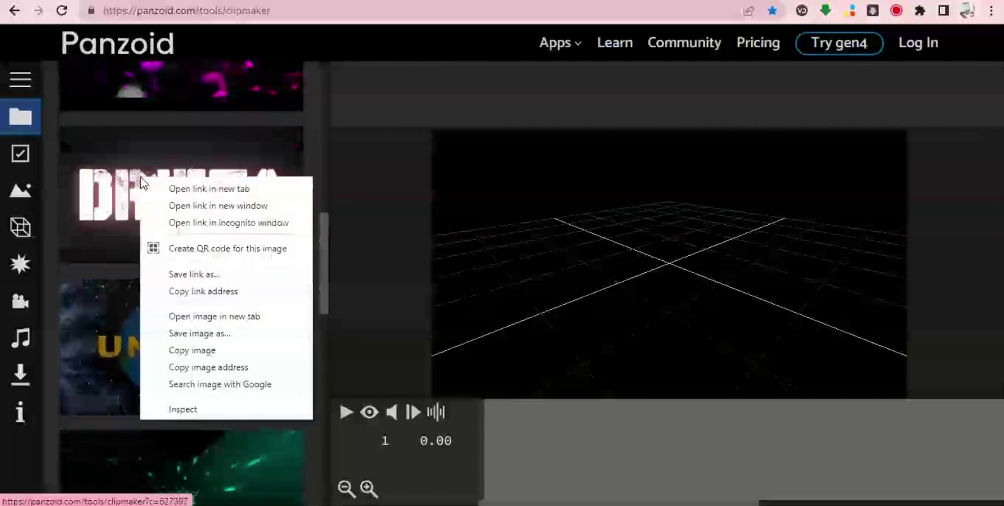
click(211, 189)
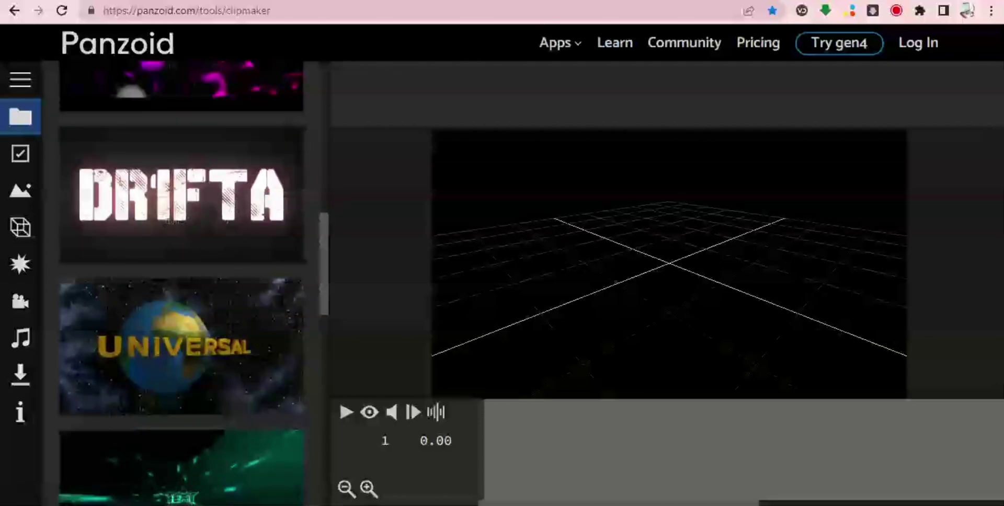
key(ctrl+Tab)
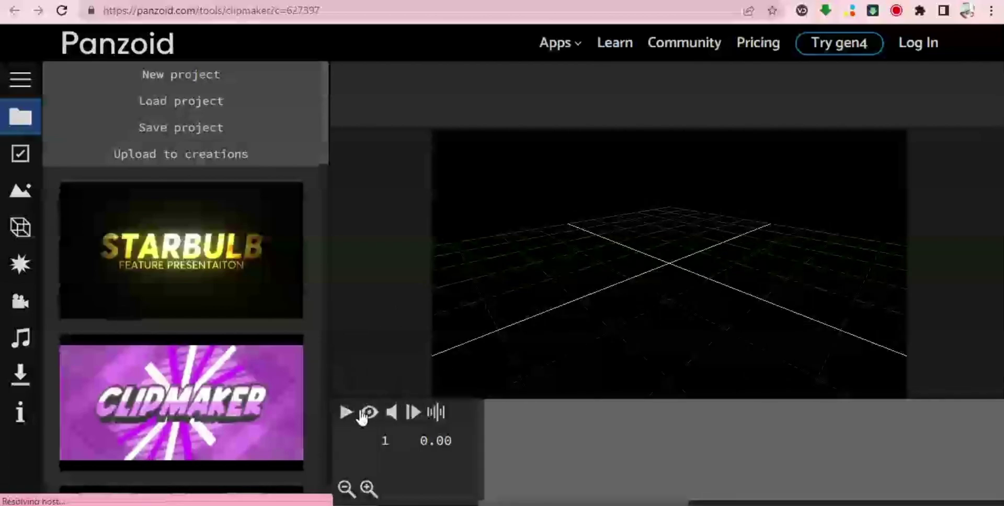
Step: Play the DR1FTA intro preview and pause at 5.57 seconds on the glowing title
click(346, 416)
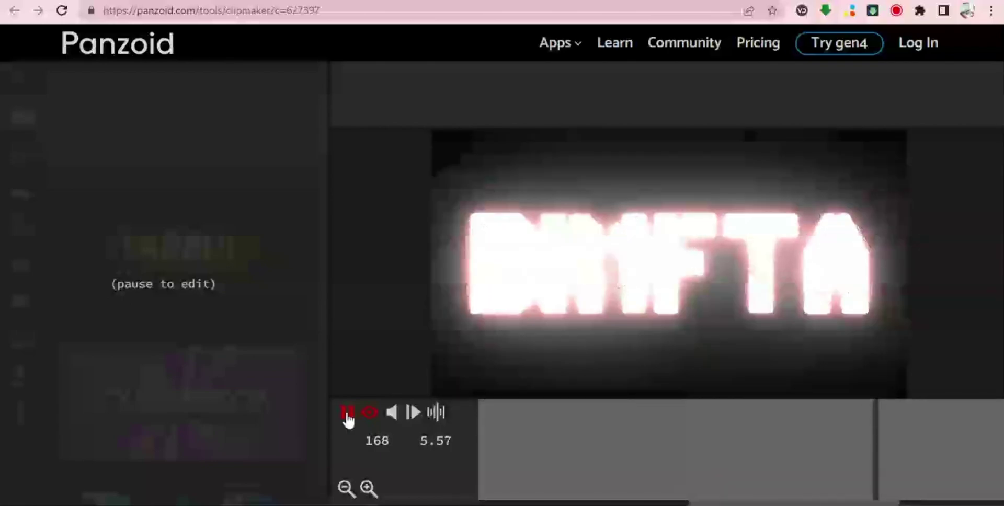
click(347, 416)
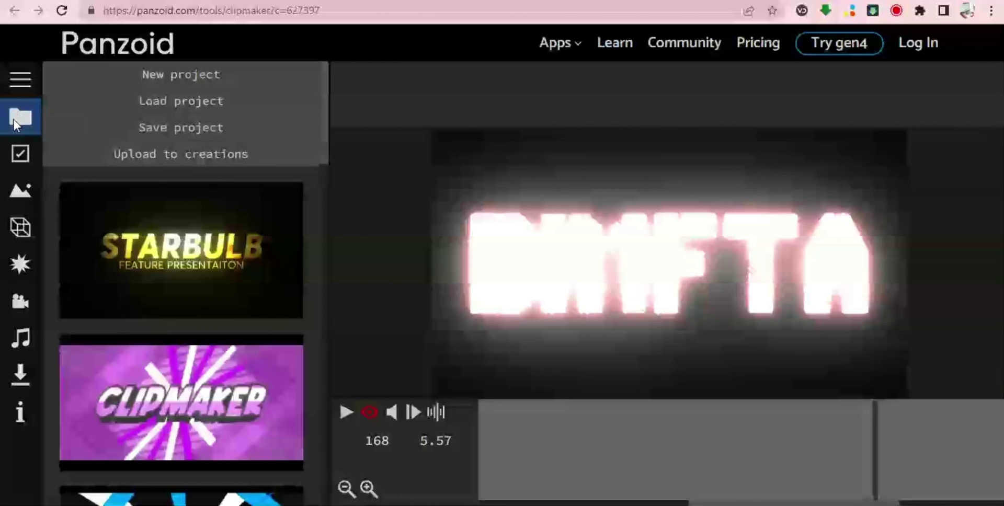
Step: Keep the 3840x2160 (4k) resolution in Basics, then view the Outdoor, Blocks and Darkness scenes
click(19, 155)
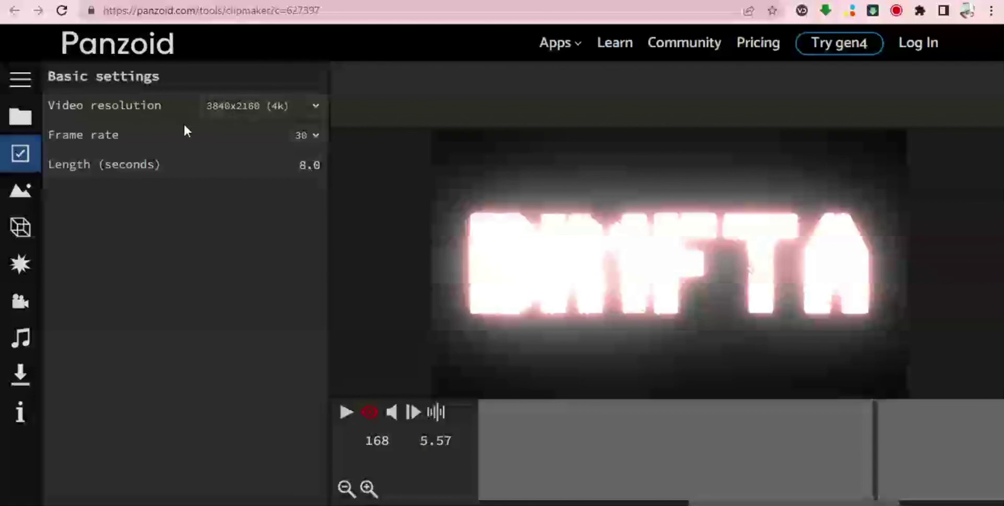
click(238, 106)
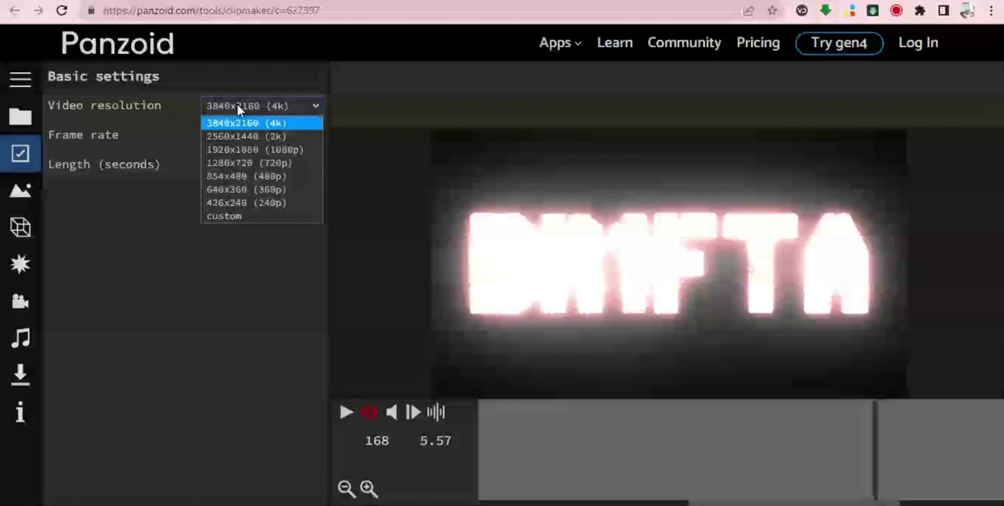
click(213, 122)
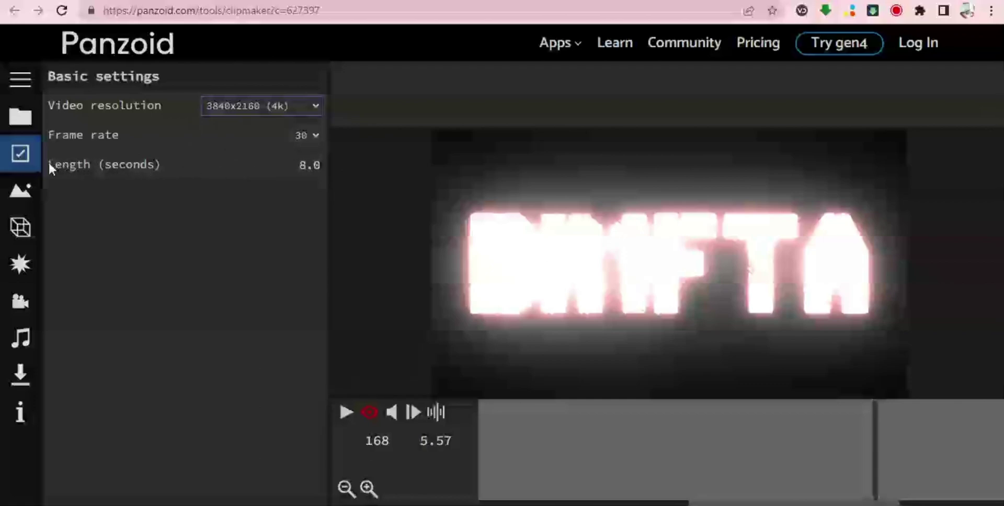
click(24, 195)
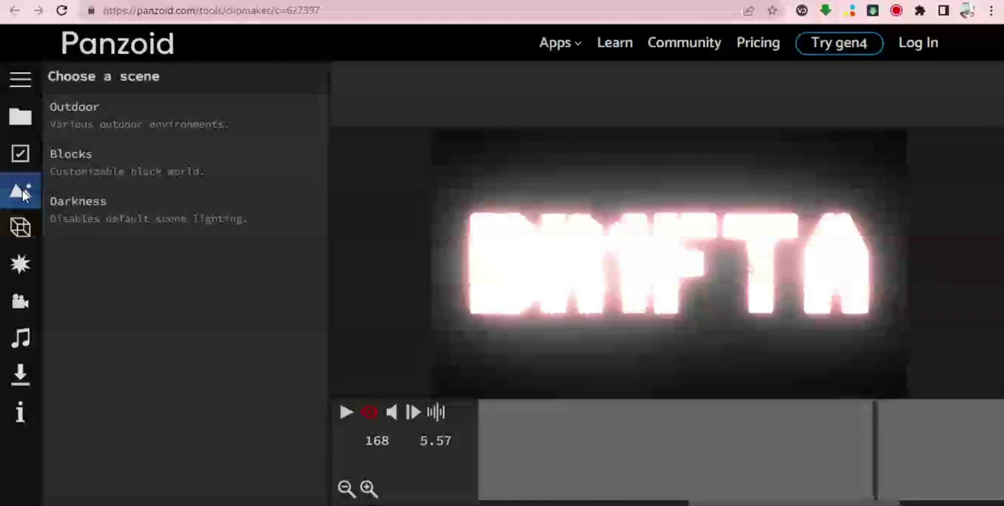
Step: Open the 'Text: DR1FTA' object's 3D Text settings from the Objects list
click(20, 230)
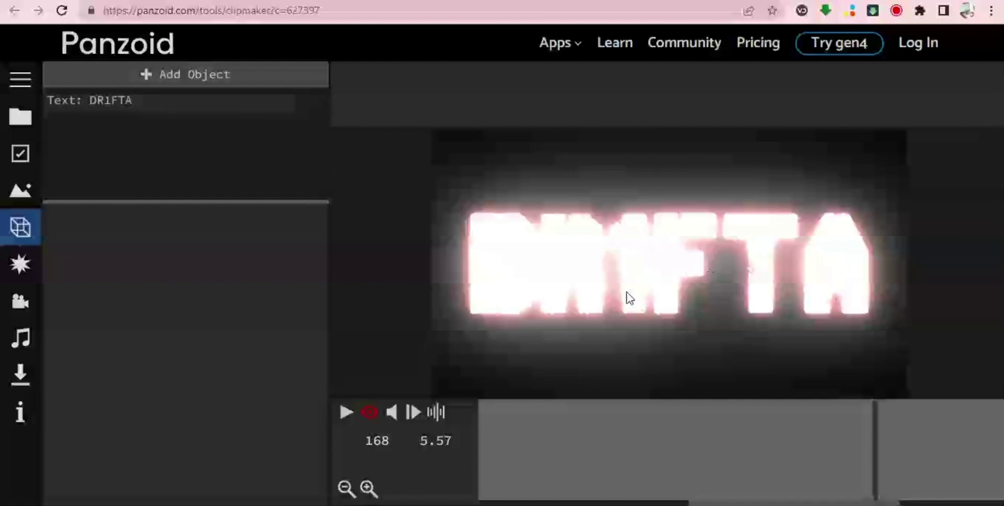
click(105, 100)
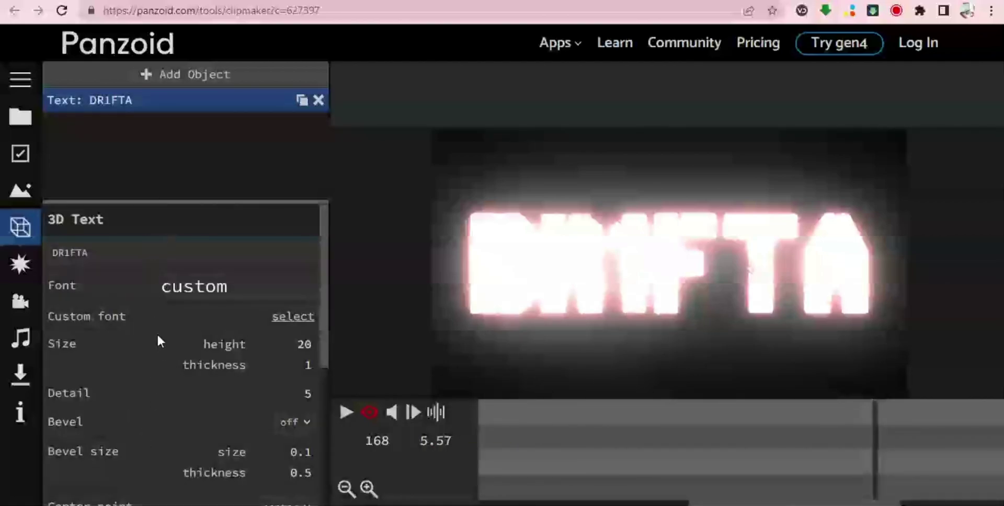
Step: Replace the 3D text DR1FTA with DIGITALSOLUXION in the text field
scroll(157, 334, down, 3)
scroll(157, 324, up, 3)
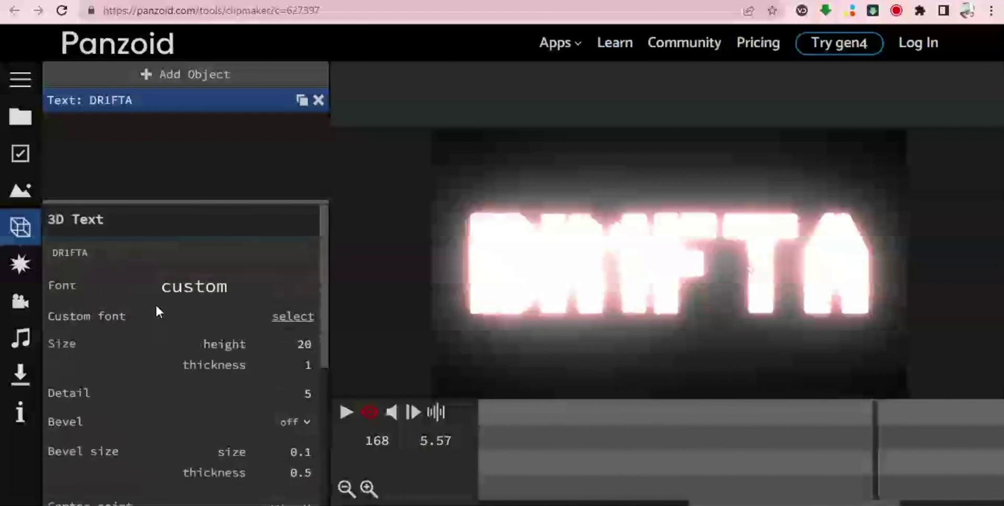
click(102, 254)
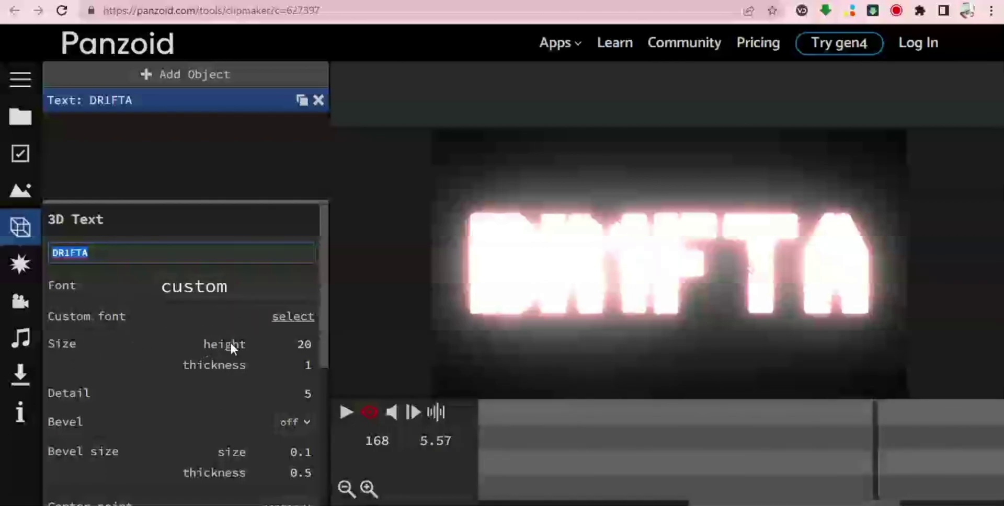
scroll(230, 360, down, 3)
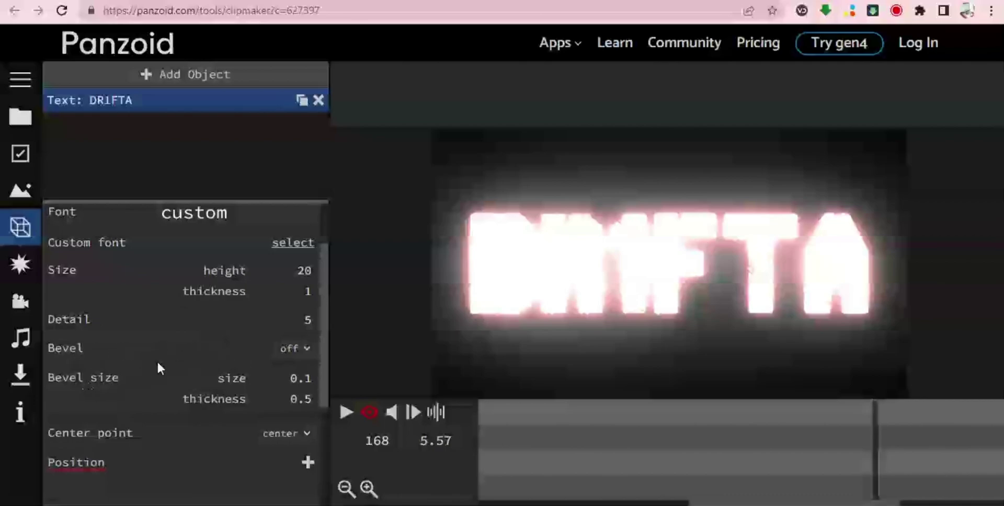
scroll(137, 356, down, 3)
scroll(138, 358, down, 1)
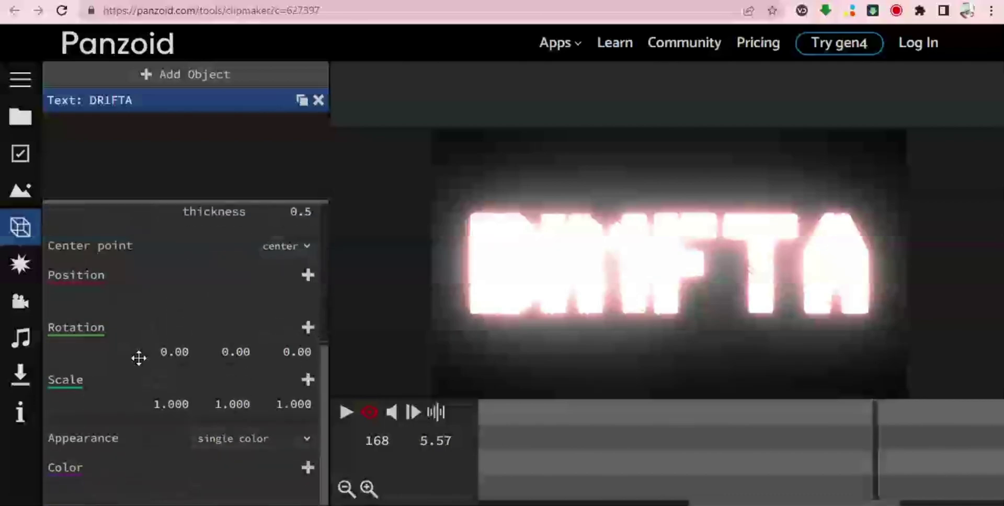
scroll(152, 305, up, 5)
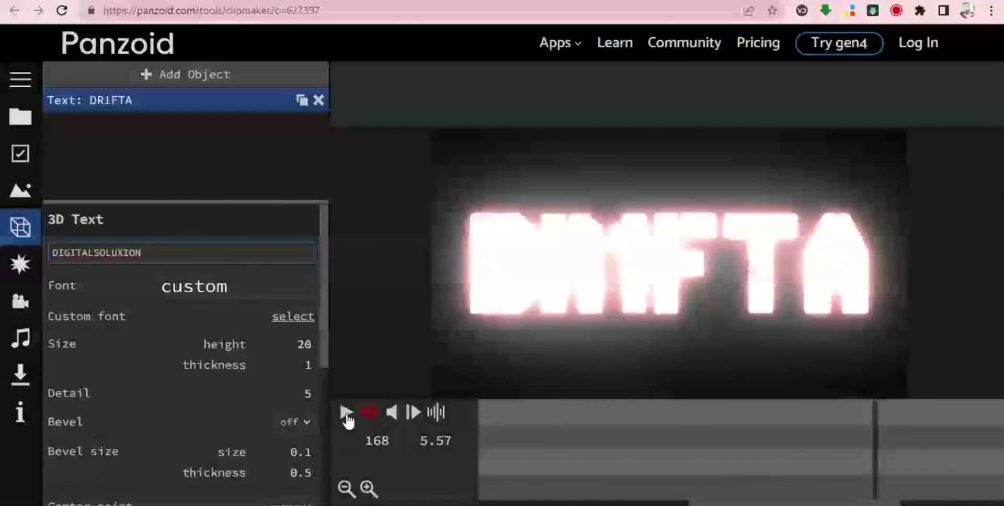
Step: Apply the DIGITALSOLUXION title and preview the intro, then pause
click(347, 352)
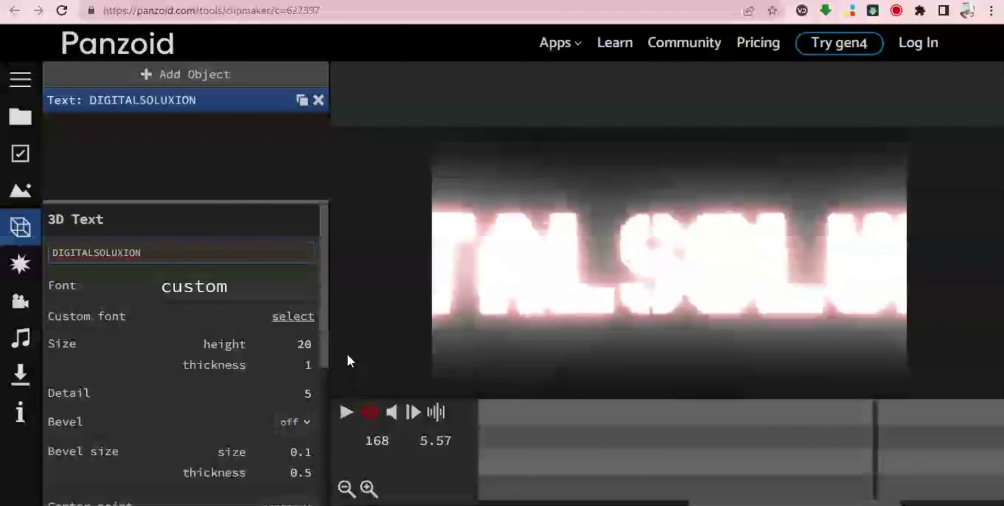
click(345, 413)
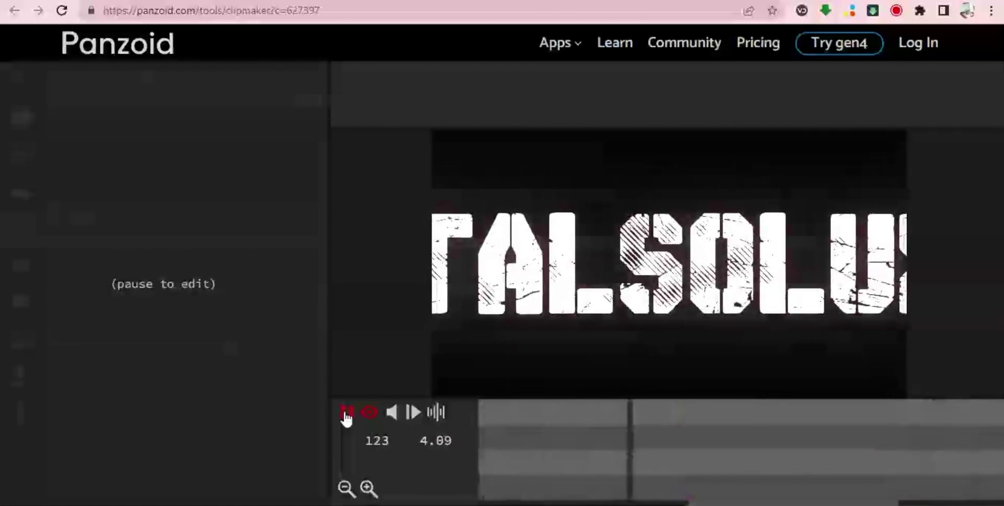
click(346, 413)
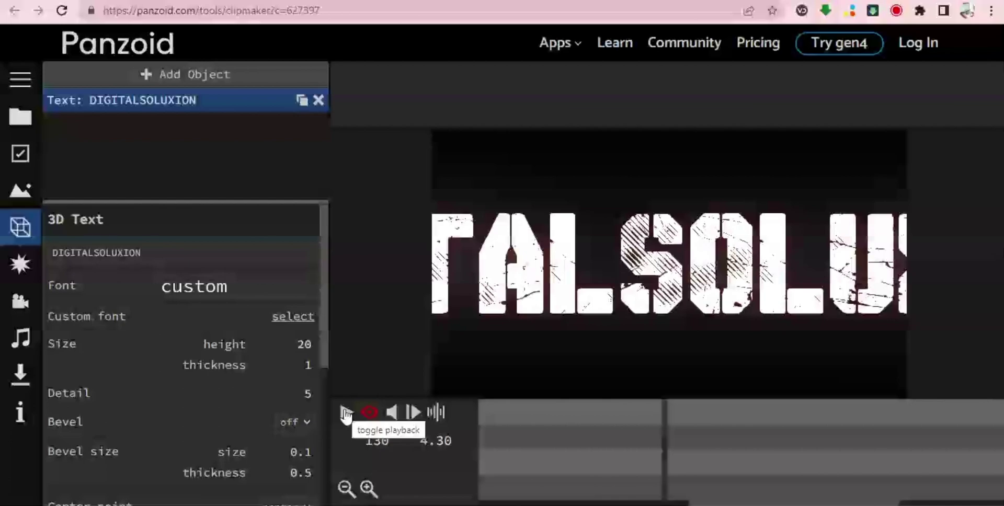
Step: Keep the custom font and set the text height to 9
click(247, 293)
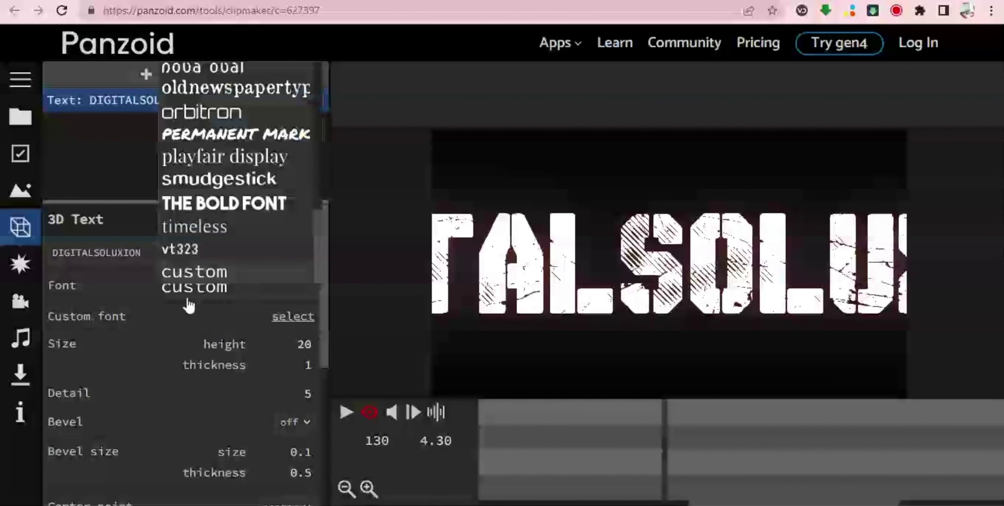
click(147, 315)
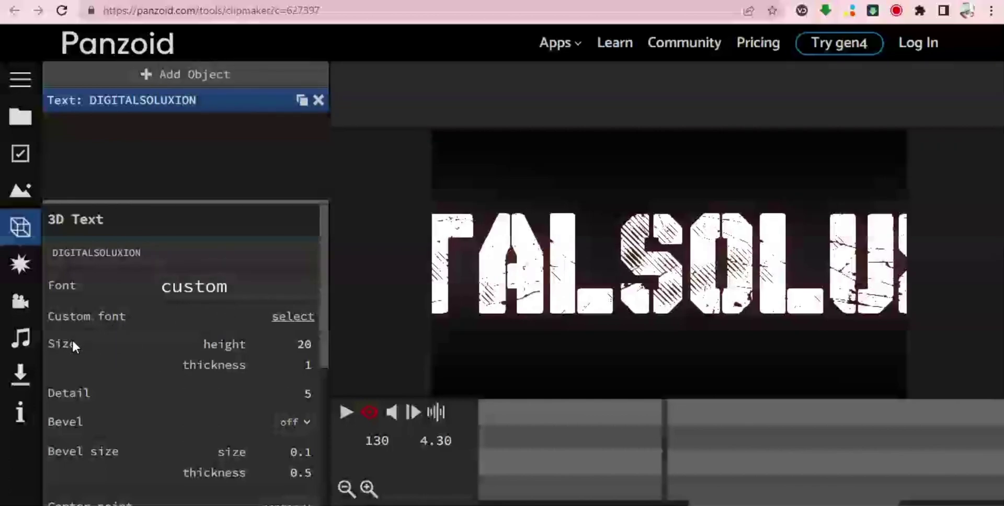
click(303, 344)
text(9)
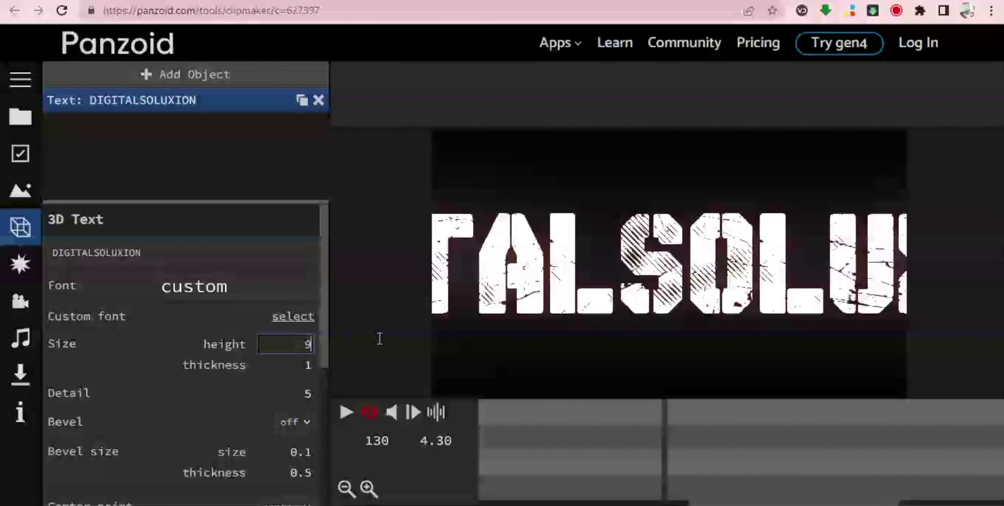
click(339, 360)
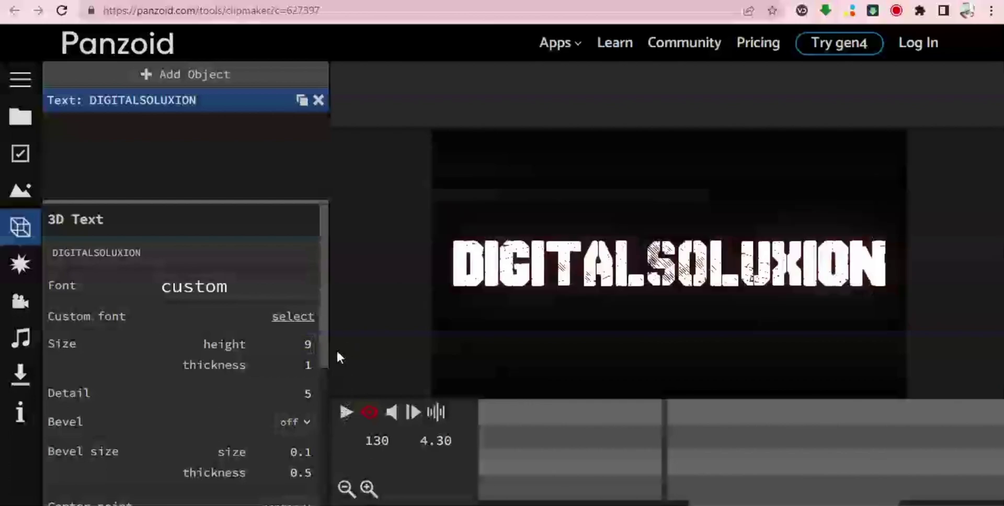
click(344, 413)
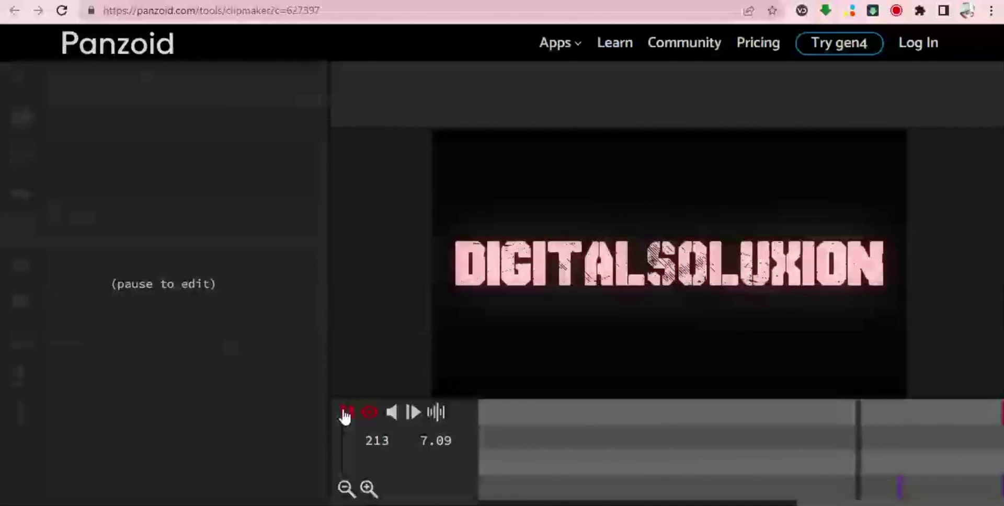
click(345, 414)
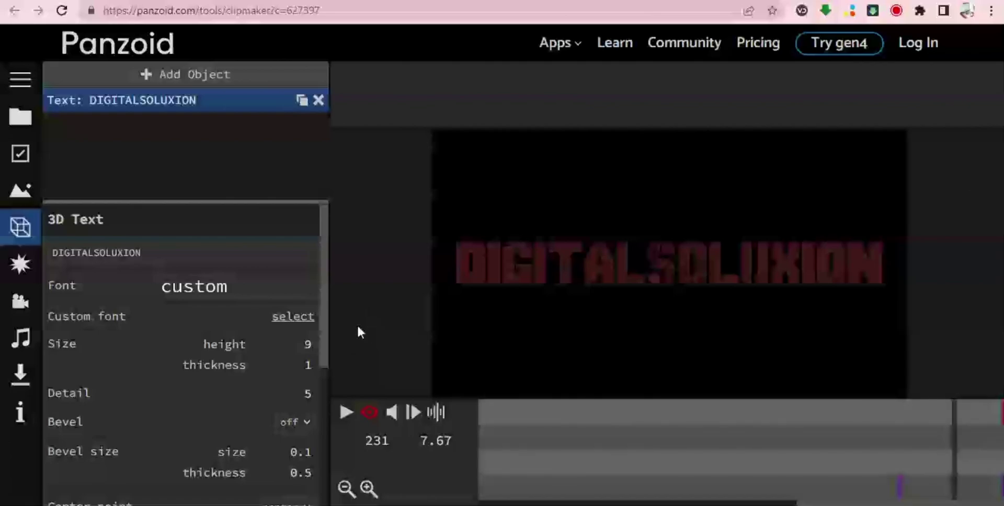
Step: Render the intro as an .mkv video in balanced mode
click(21, 372)
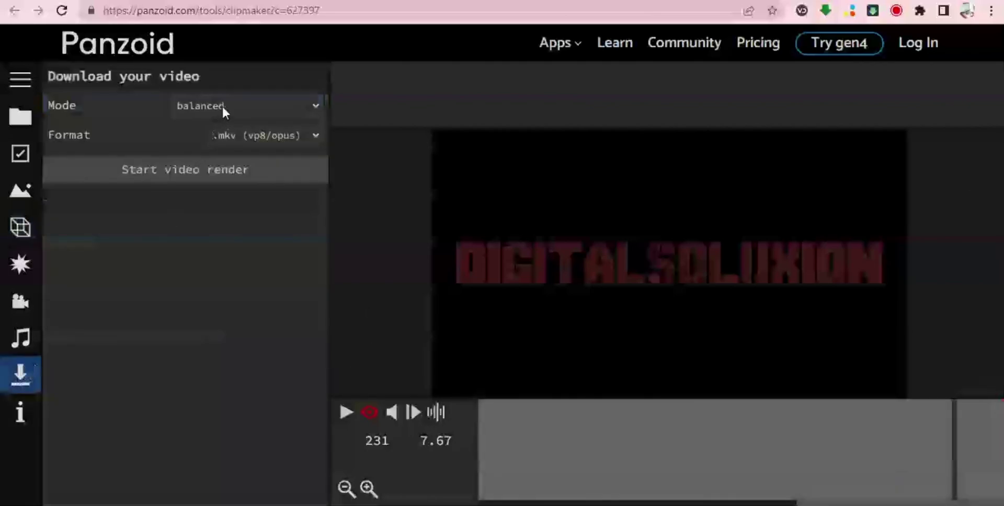
click(256, 107)
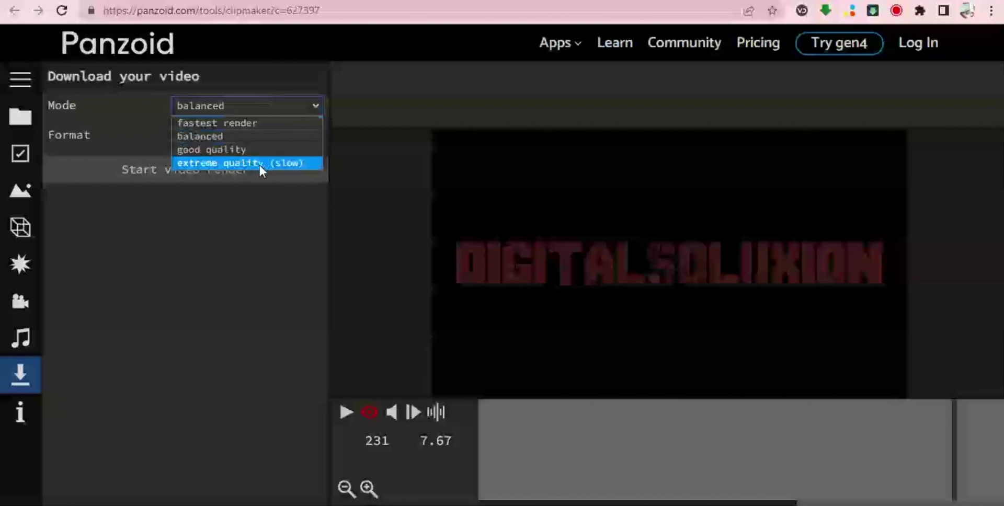
click(248, 102)
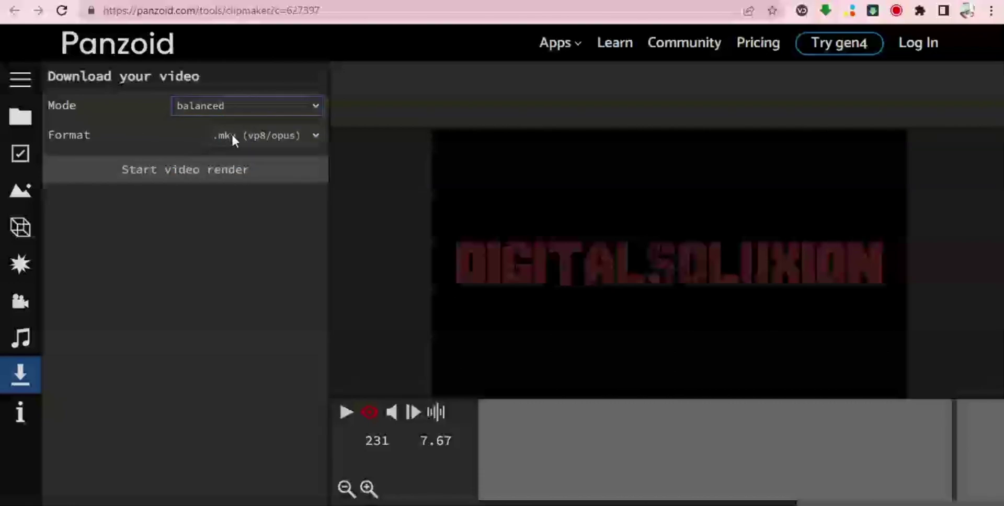
click(184, 170)
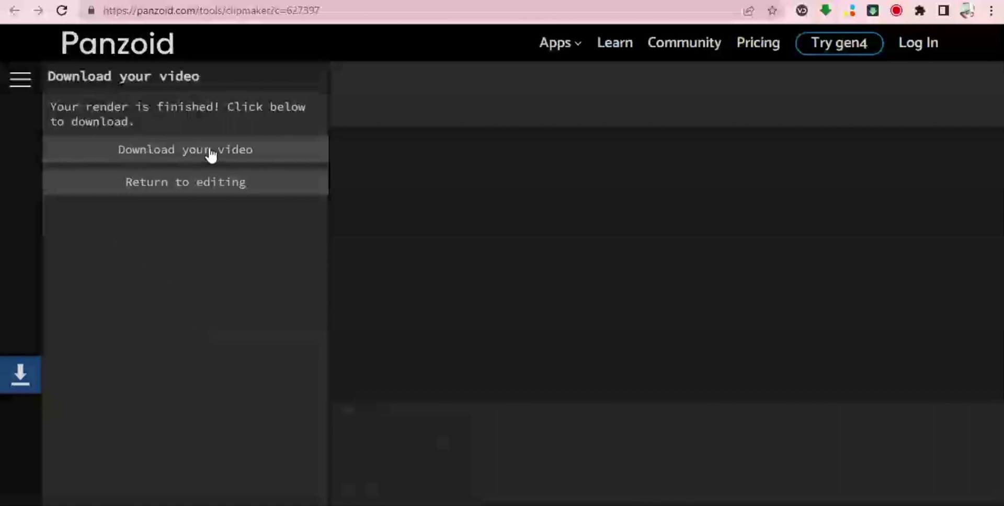
Step: Download the rendered intro as video (2).mkv and open the downloaded file
click(175, 152)
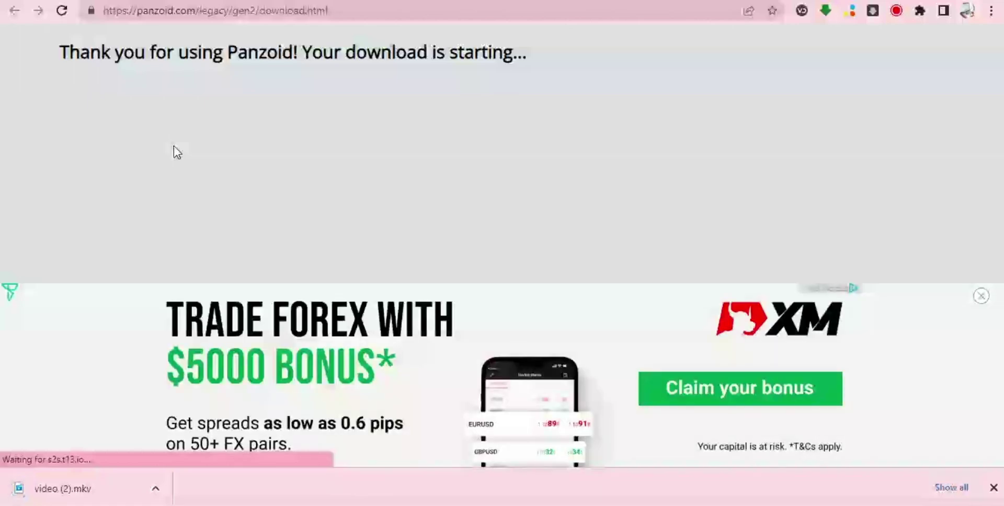
click(96, 489)
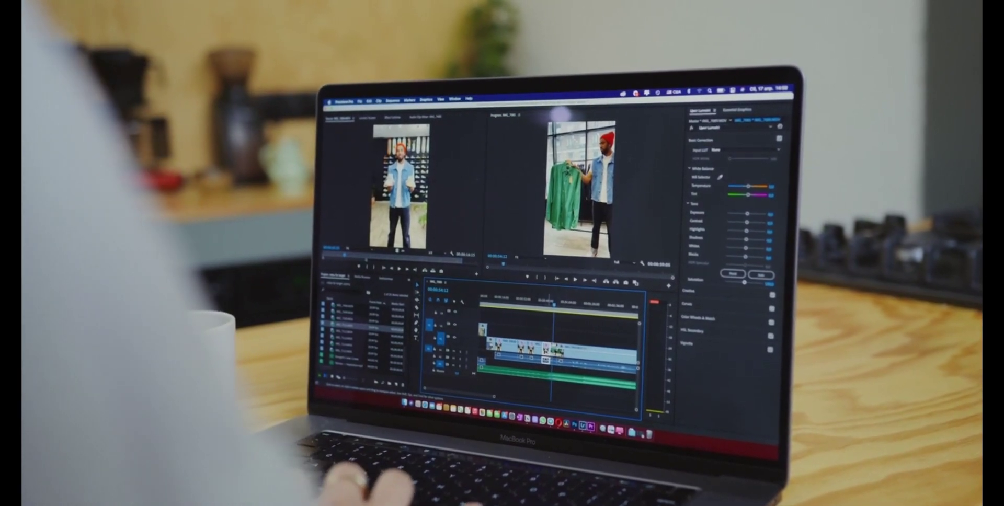
right_click(554, 348)
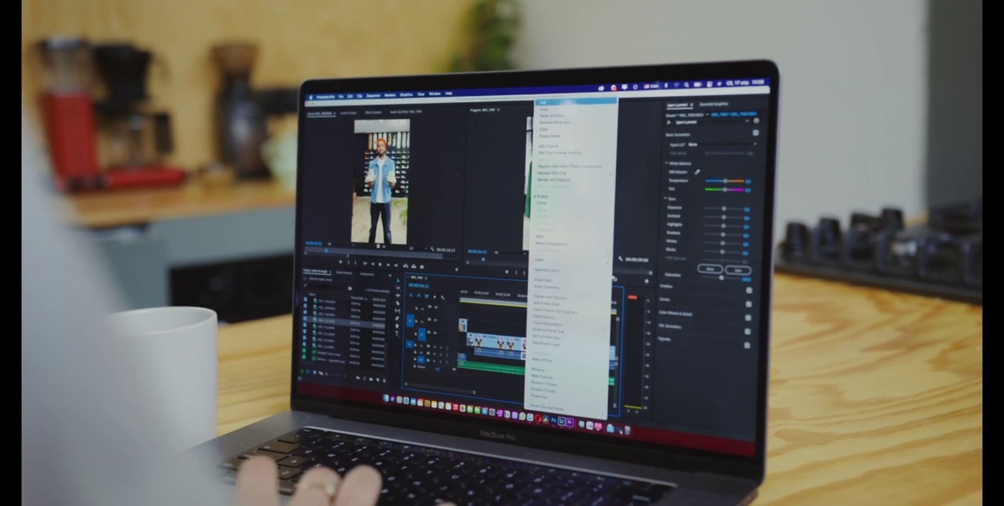
click(544, 102)
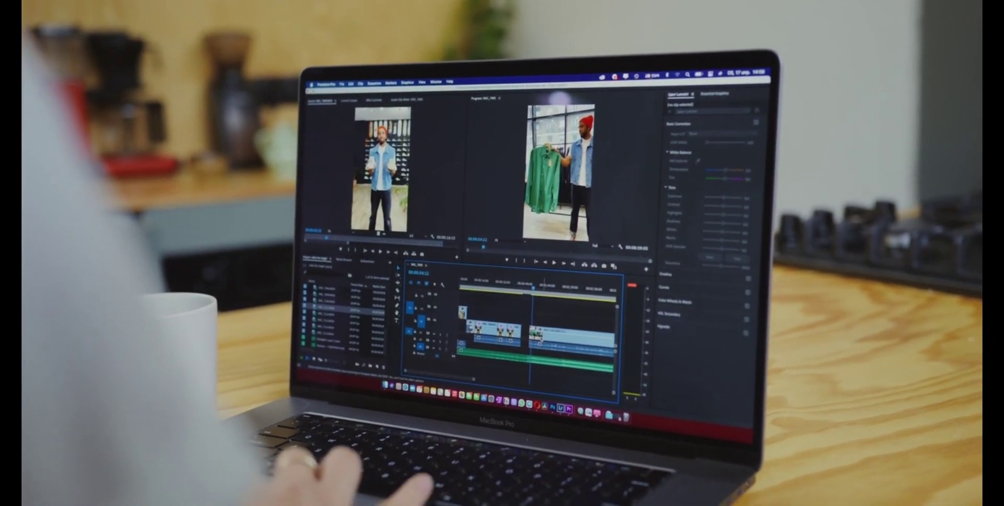
drag(529, 334, 530, 335)
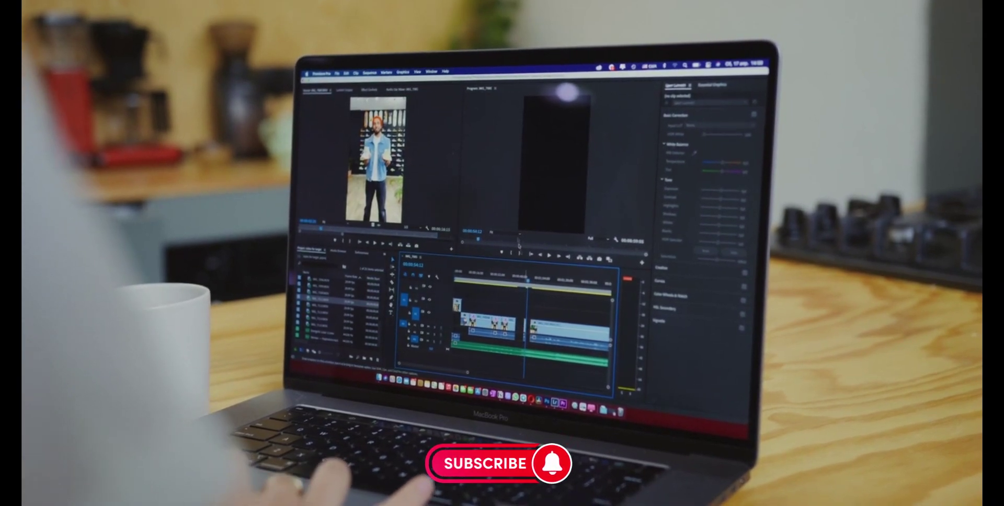